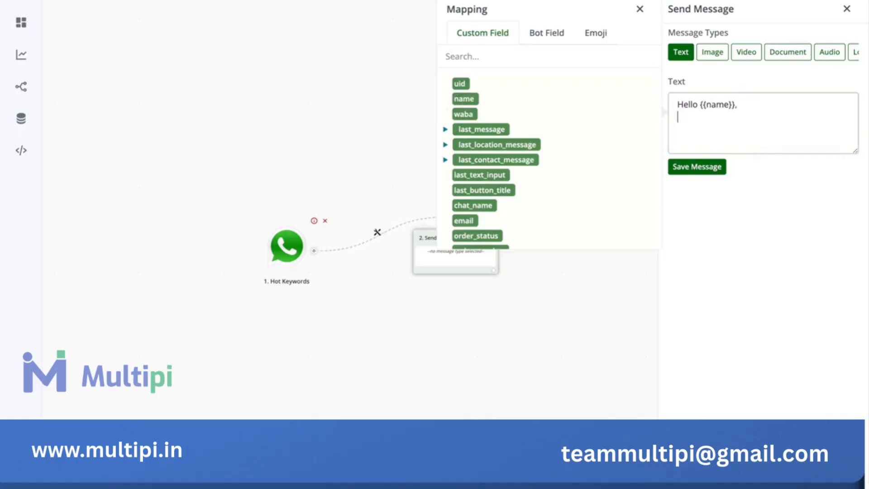
Add the line "Welcome to our bot ." to the greeting text message and save it.
text(elcome to our bot .)
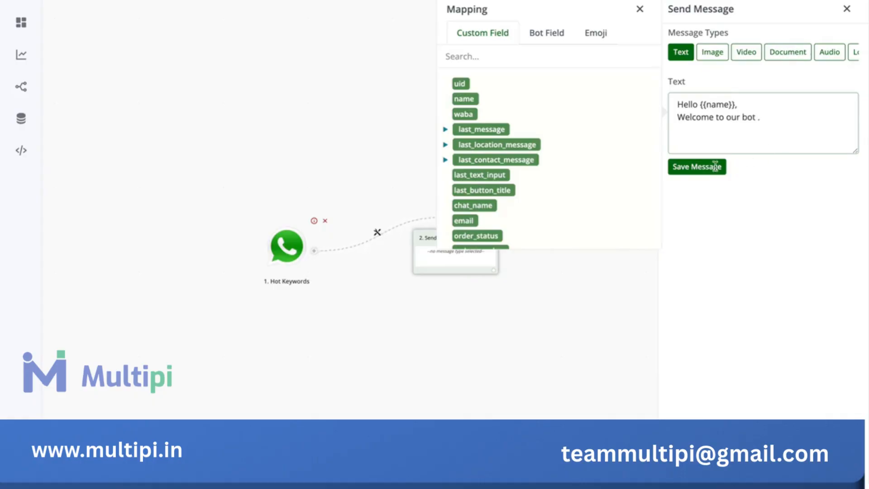
click(715, 166)
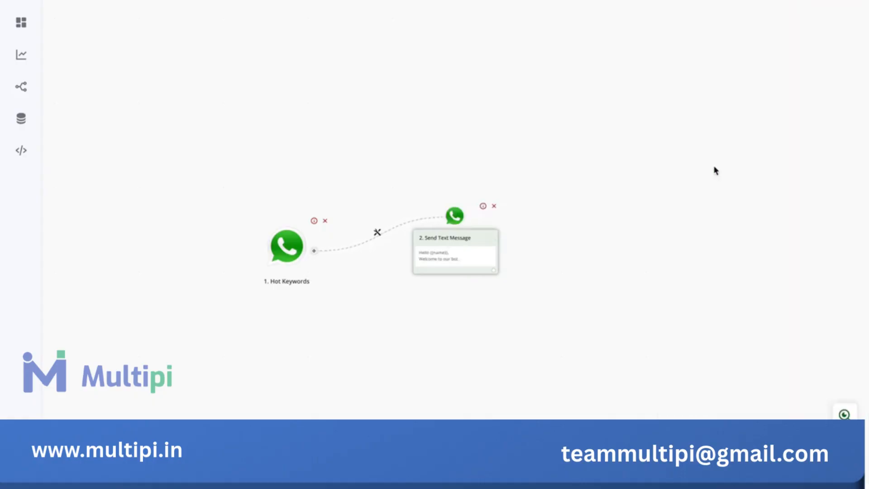
Add an Ask Question node after the welcome message with the body "What would you like to do next ?".
click(494, 274)
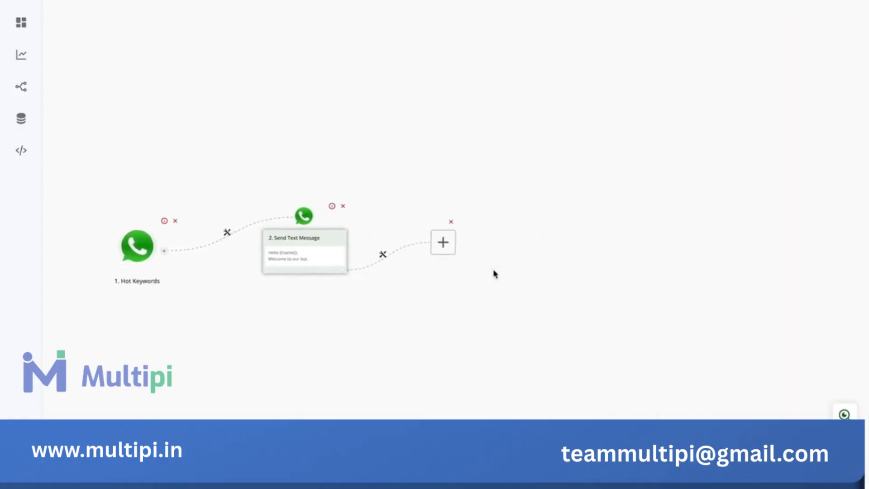
click(427, 242)
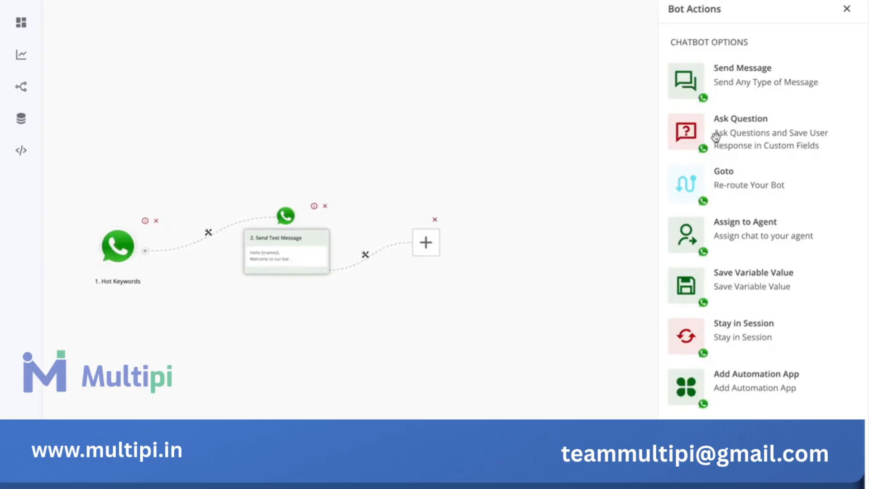
click(734, 131)
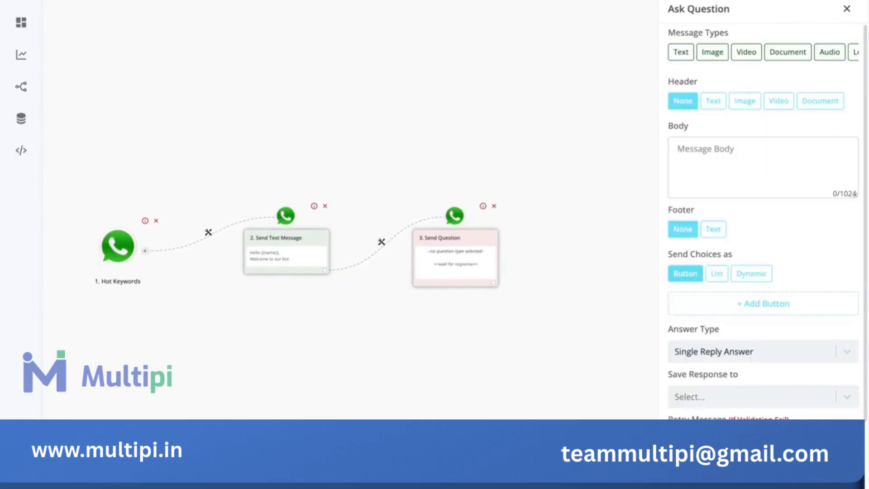
click(739, 151)
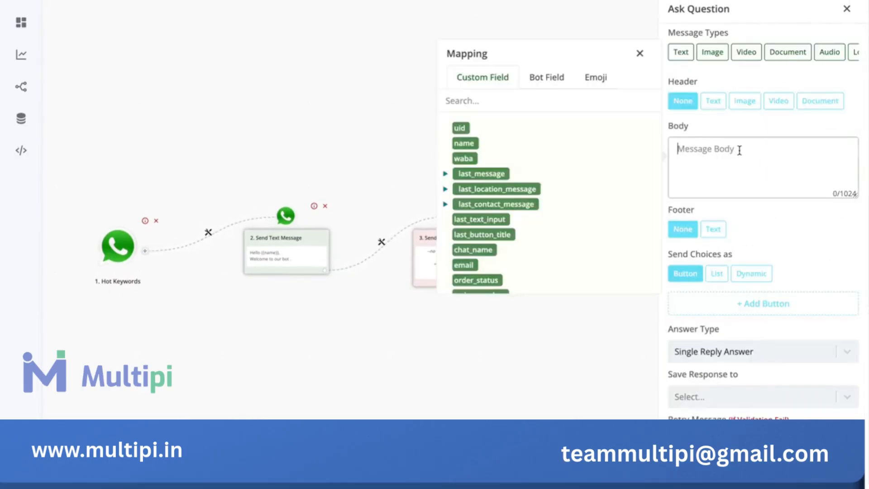
text(What would you like to do)
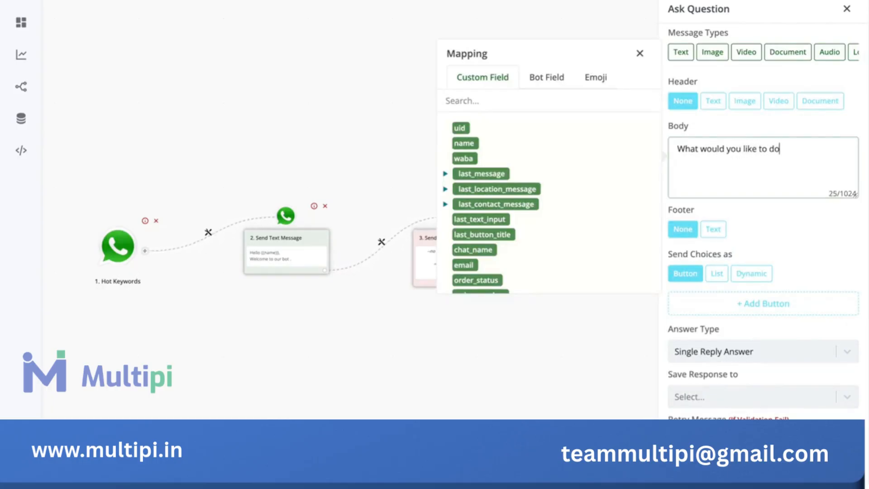
text( next)
Add two answer buttons to the question and label the first one "Contact Sales Team".
click(730, 302)
click(732, 329)
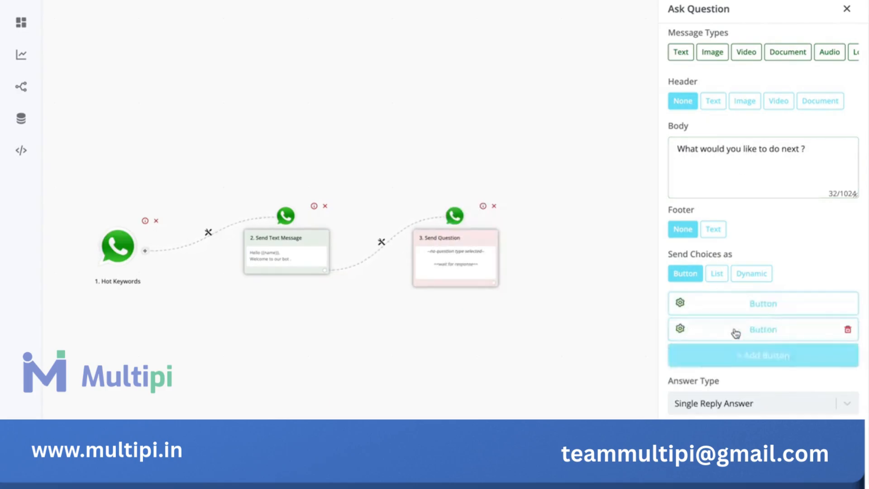
click(748, 309)
double_click(524, 312)
text(Contact Sales Tea)
click(479, 335)
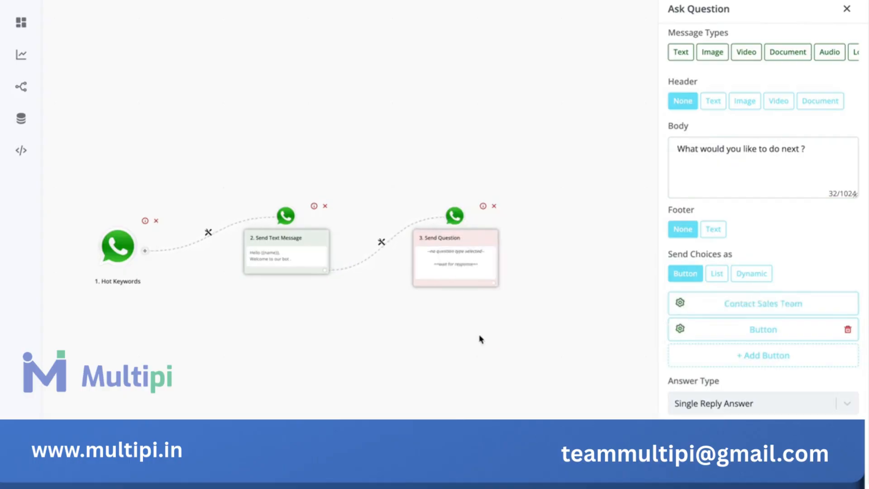
Label the question's second answer button "Contact Support Team" and save the choice.
click(701, 335)
click(562, 335)
key(ctrl+a)
text(Contact Support Tea)
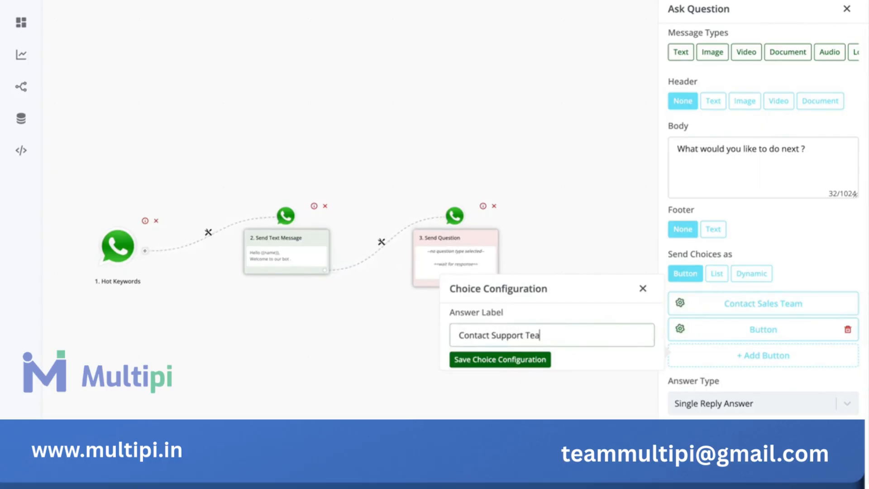
click(525, 360)
Add a third answer button to the question, labelled "See Demo", and save the choice.
click(789, 357)
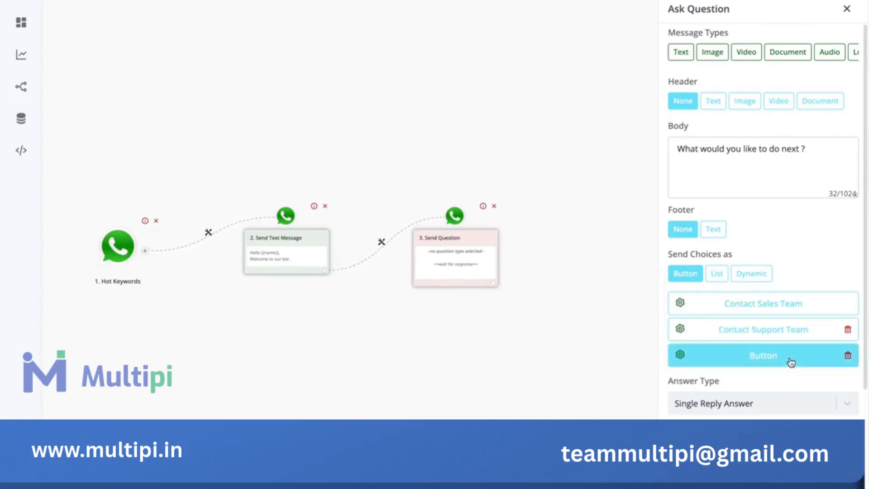
click(790, 360)
double_click(562, 360)
text(See)
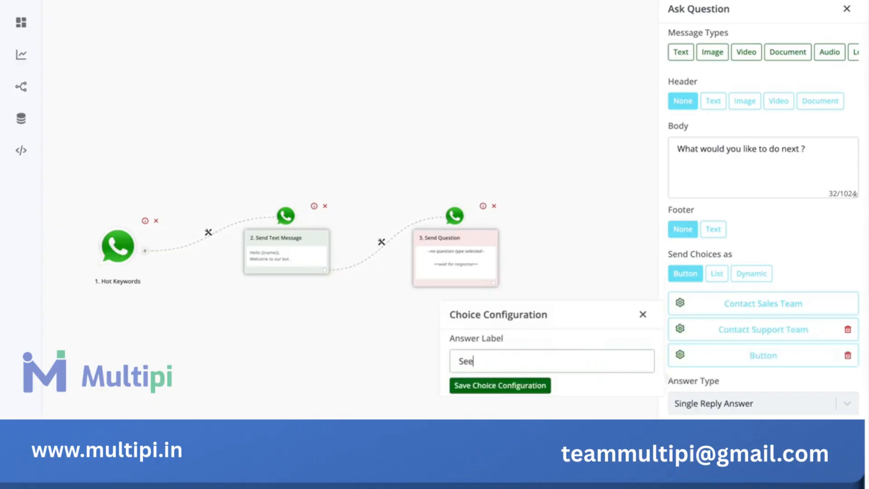
text( Demo)
click(517, 385)
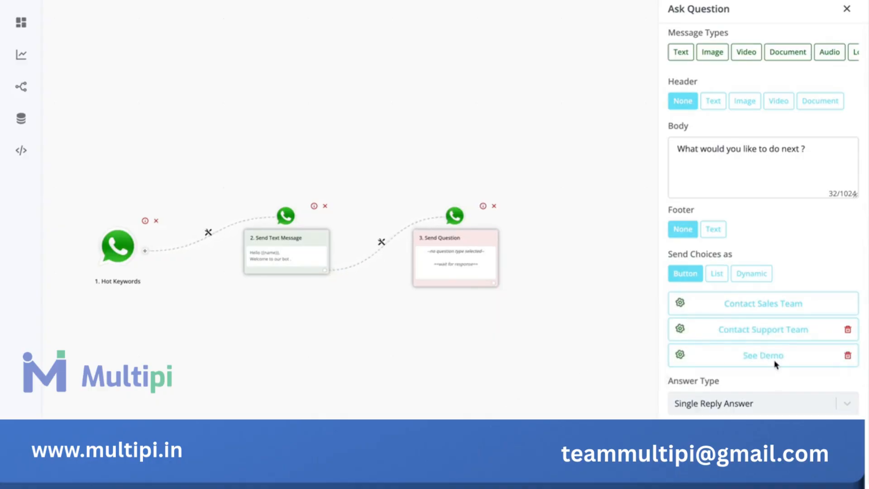
Keep the answer type as Single Reply Answer and save the question's response to the category field.
scroll(775, 364, down, 3)
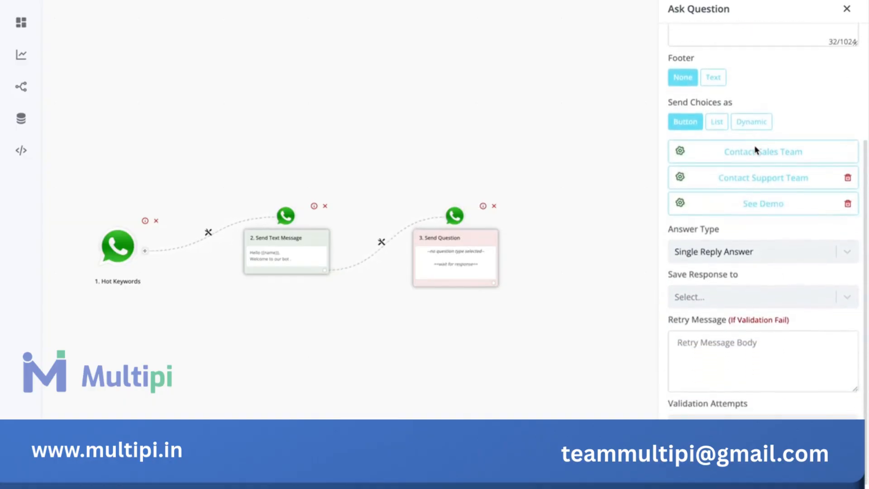
scroll(753, 150, up, 3)
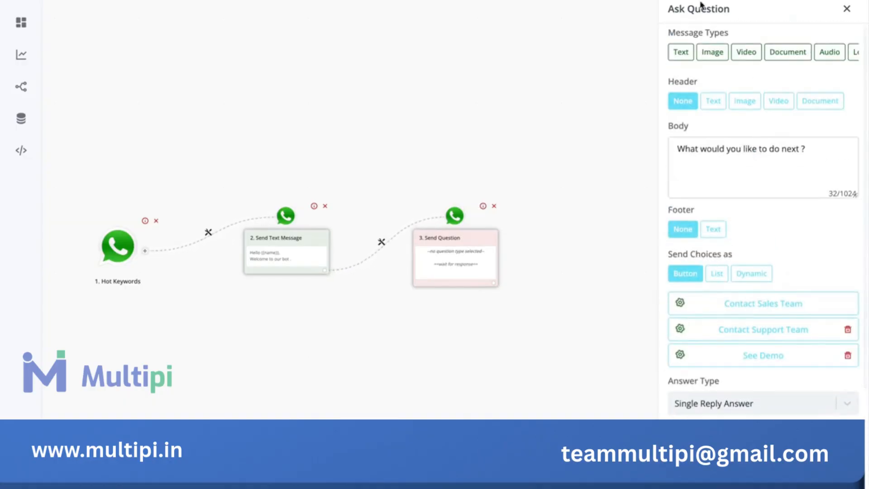
scroll(756, 181, down, 3)
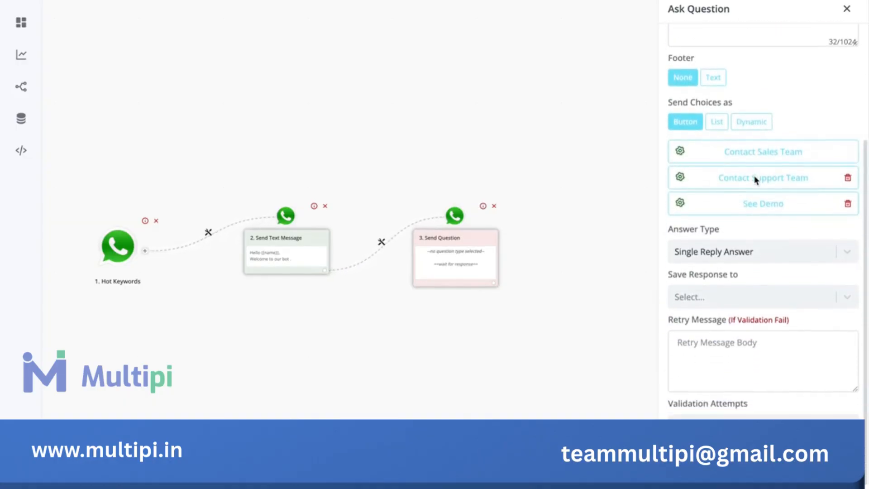
click(697, 297)
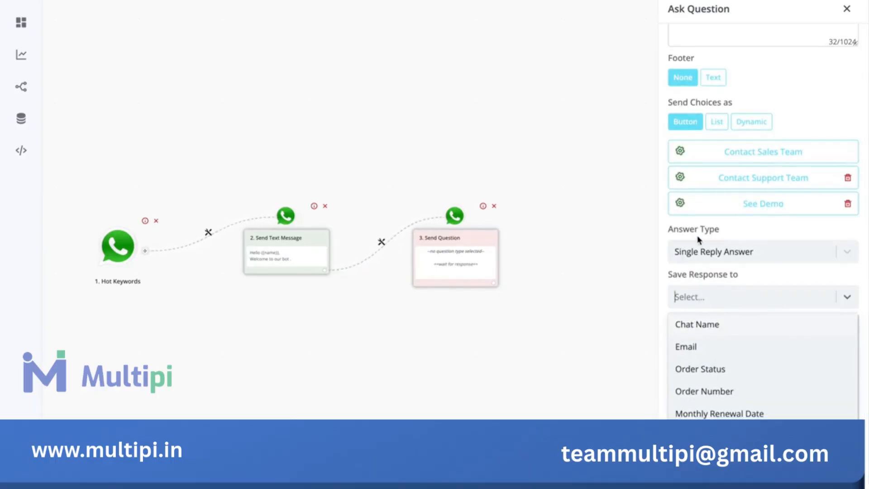
click(723, 257)
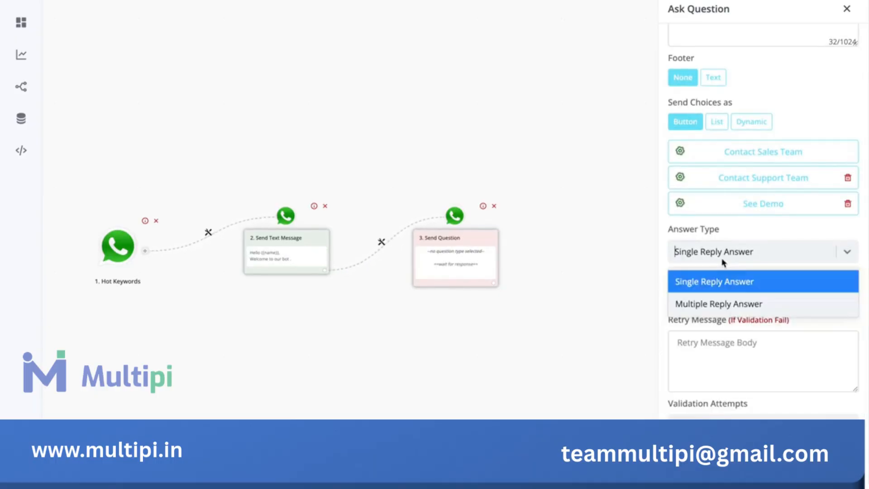
click(709, 292)
click(707, 295)
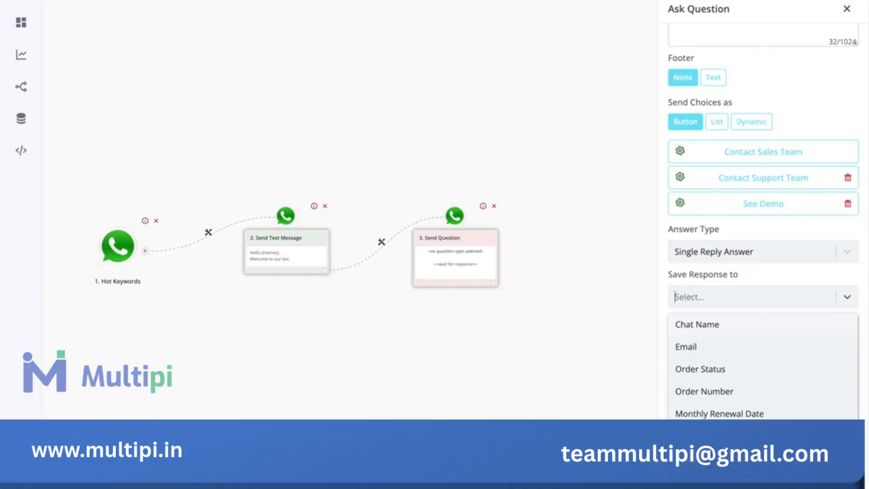
click(715, 438)
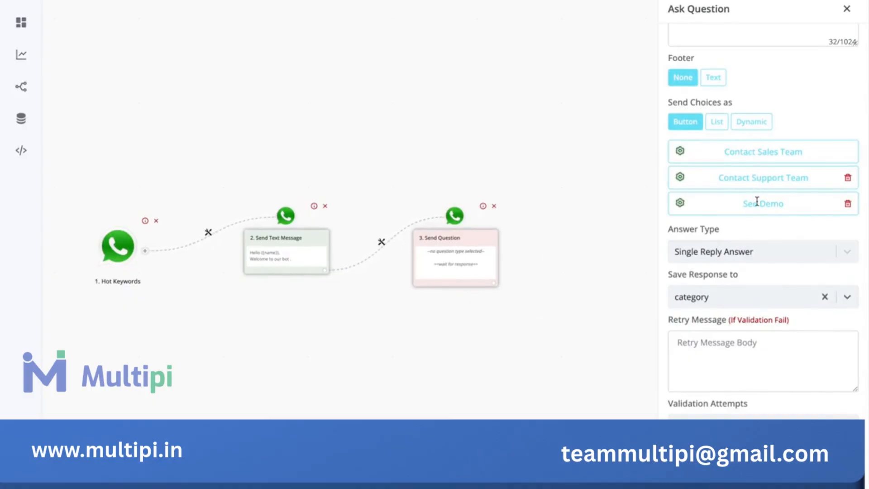
Leave the retry message blank and save the question with its three answer choices.
click(735, 342)
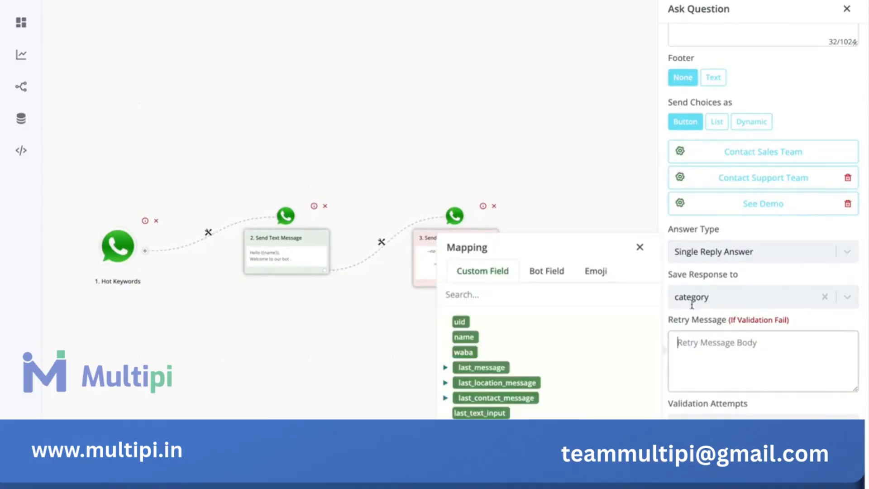
click(640, 248)
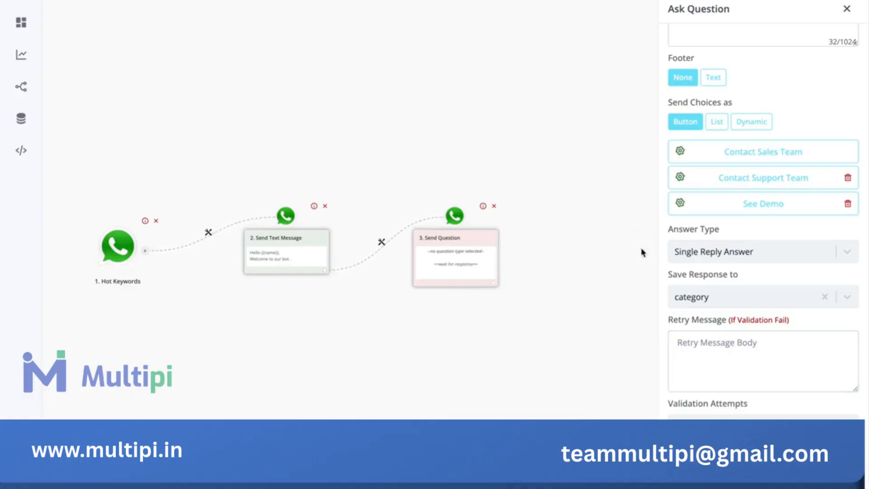
click(785, 365)
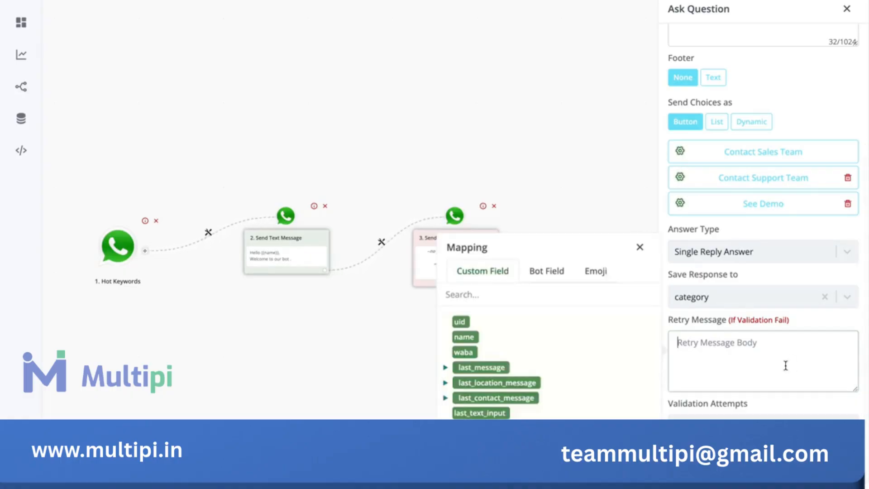
click(639, 247)
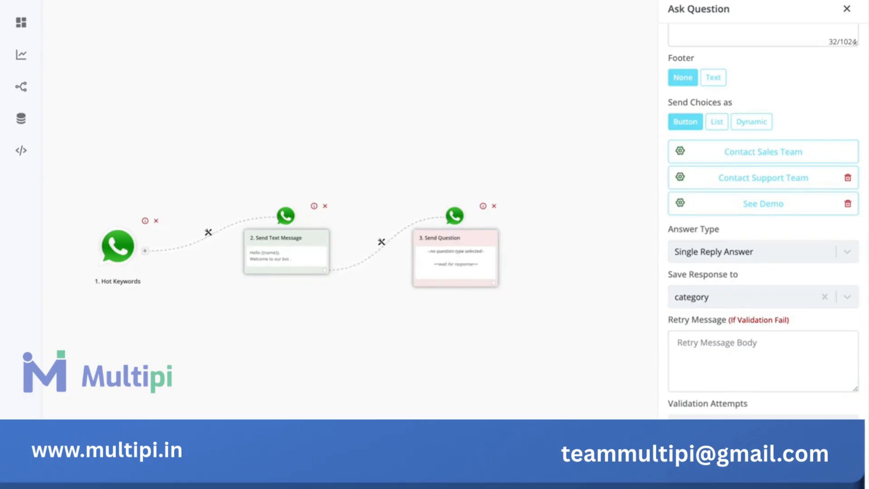
click(830, 470)
click(825, 442)
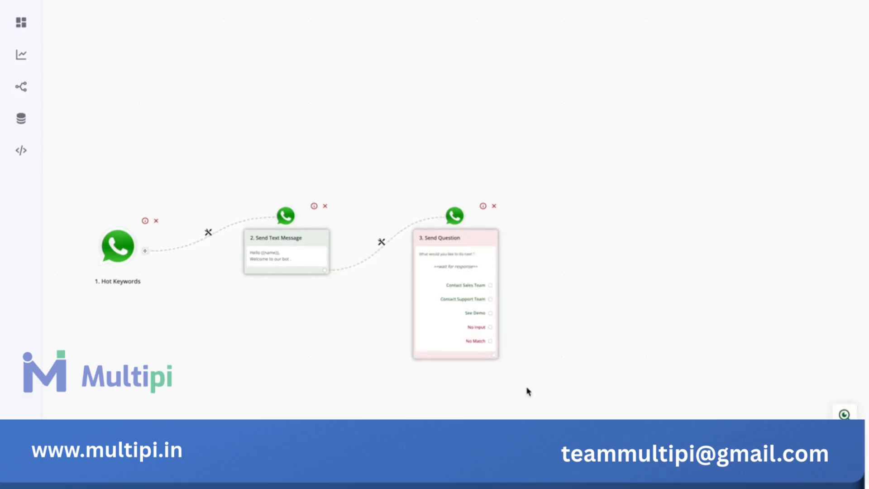
Move the question node higher on the canvas and create branches from its Contact Sales Team and Contact Support Team choices.
drag(471, 266, 504, 160)
scroll(471, 181, up, 5)
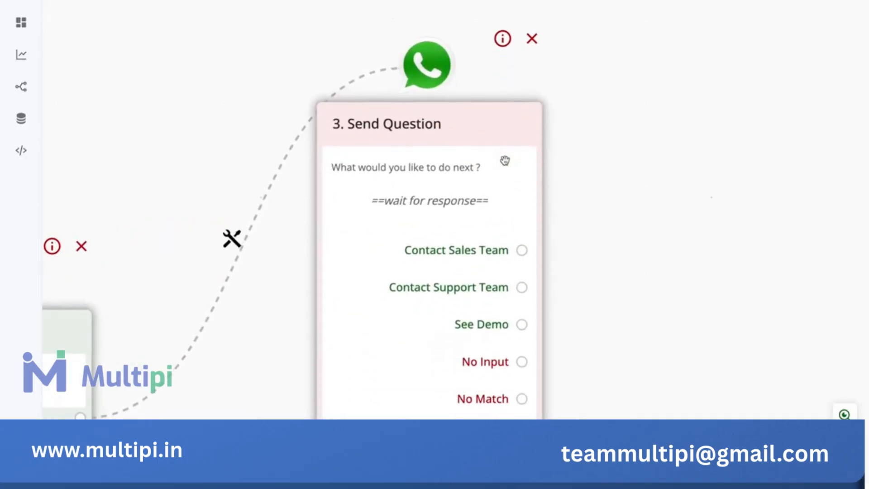
click(524, 249)
scroll(526, 251, down, 5)
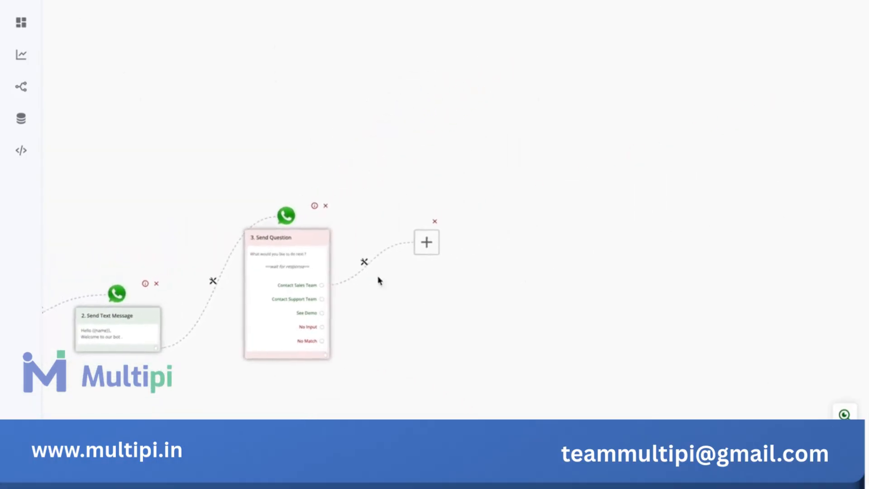
click(322, 299)
click(438, 369)
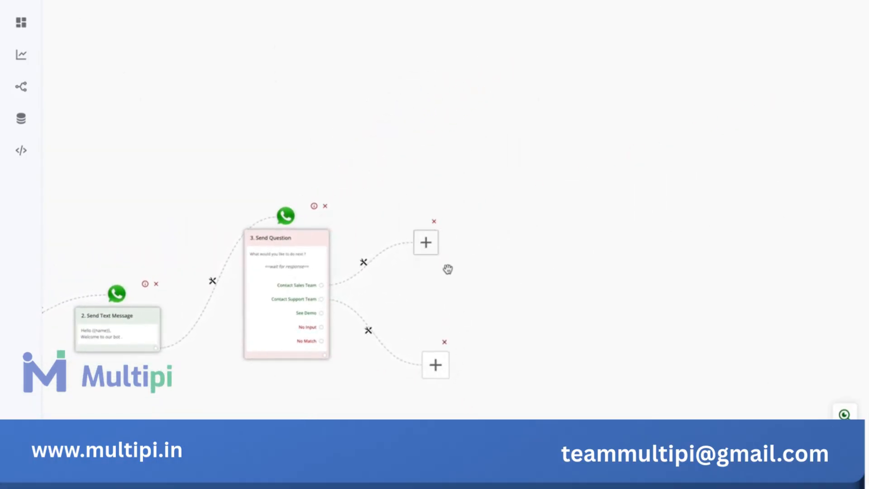
Add an Assign to Agent node with Demo account on the Contact Sales Team branch and move it higher on the canvas.
click(426, 241)
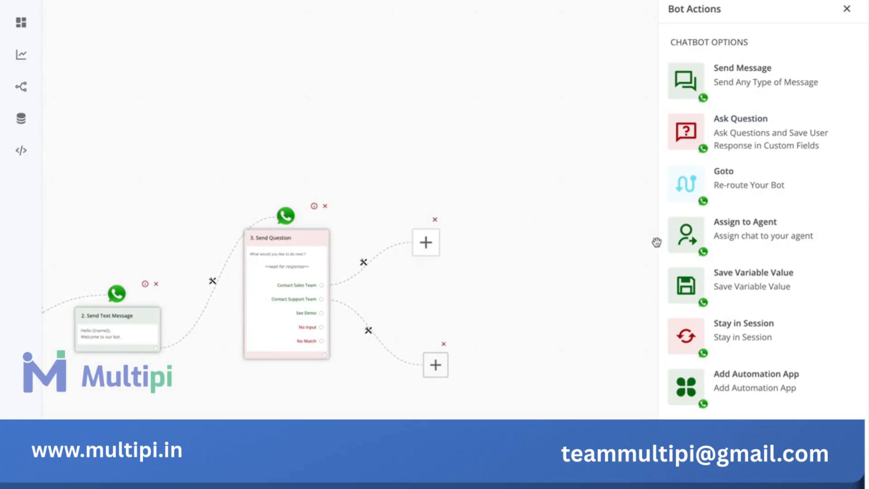
click(716, 238)
click(822, 58)
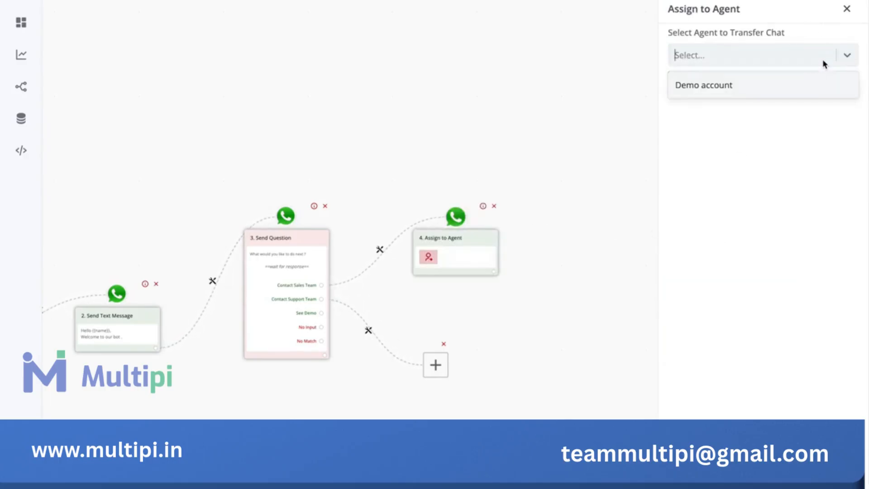
click(733, 90)
click(706, 80)
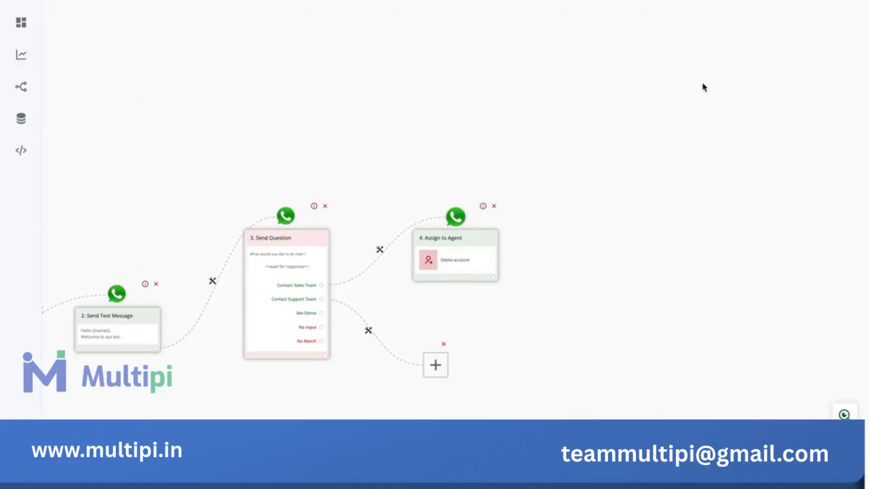
drag(473, 254, 478, 192)
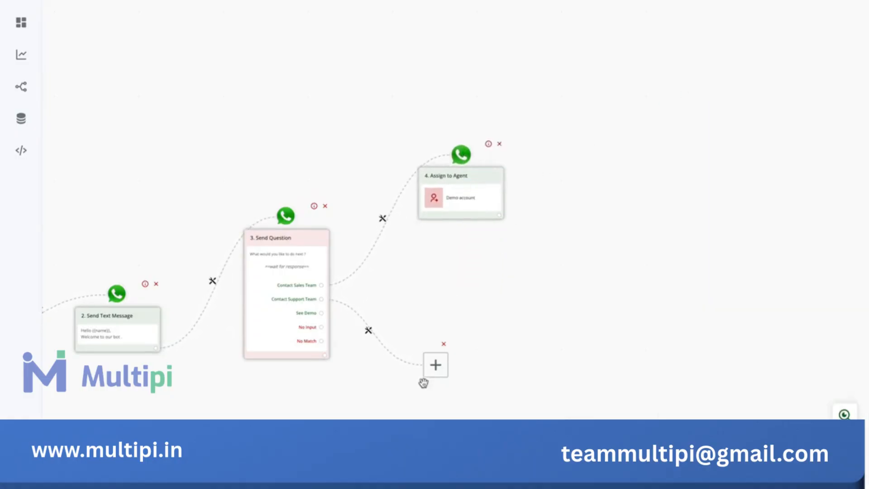
Move the Contact Support Team branch's empty node up beside the question and make it an Ask Question node.
drag(436, 364, 452, 316)
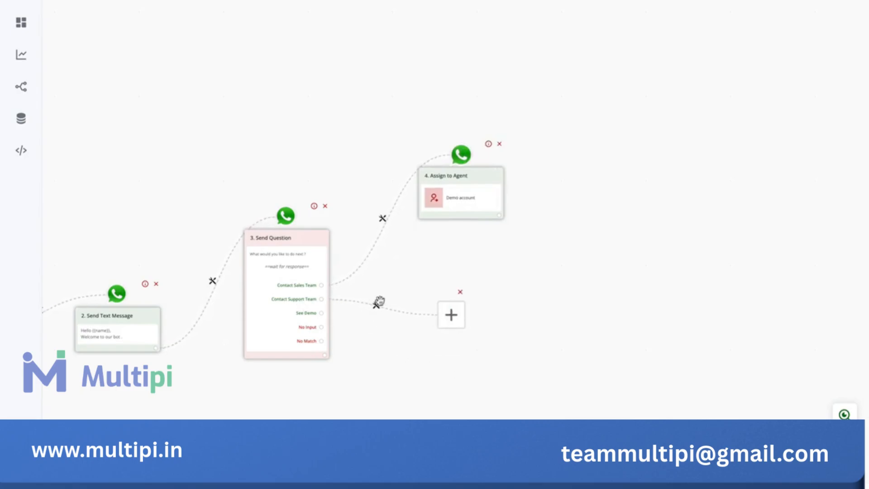
click(448, 314)
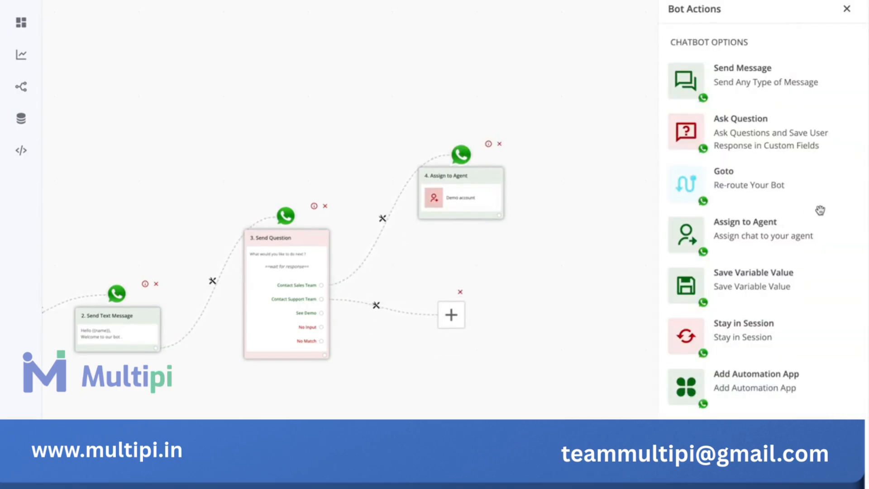
click(773, 135)
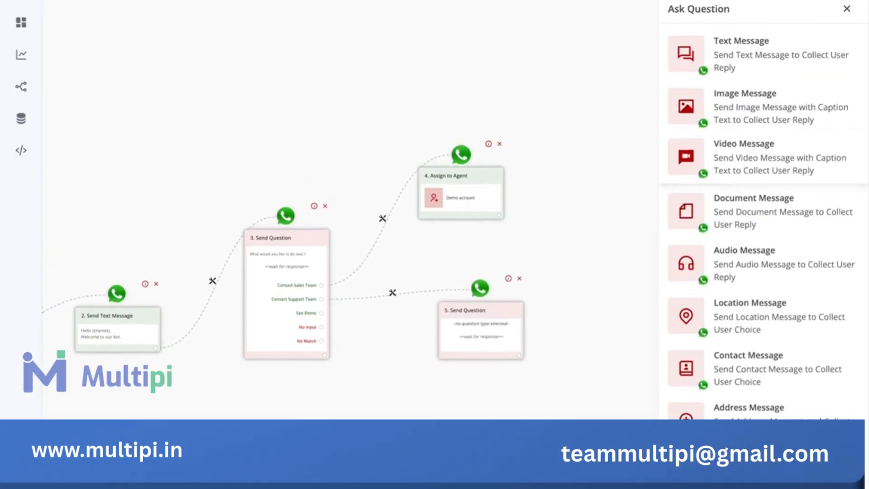
Make the Contact Support Team branch's question one with answer choices and the body text "Are you a Free Or Paid User ?".
click(751, 275)
click(742, 181)
text(Are you a)
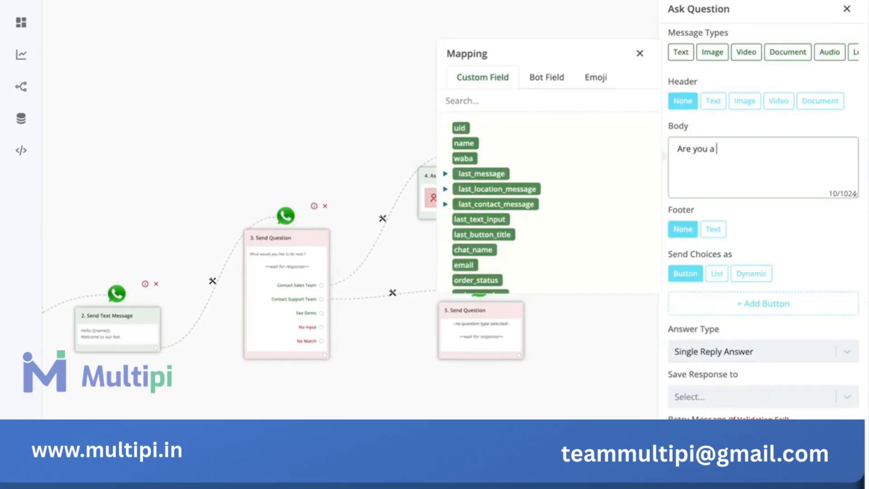
text( Free Or Paid User ?)
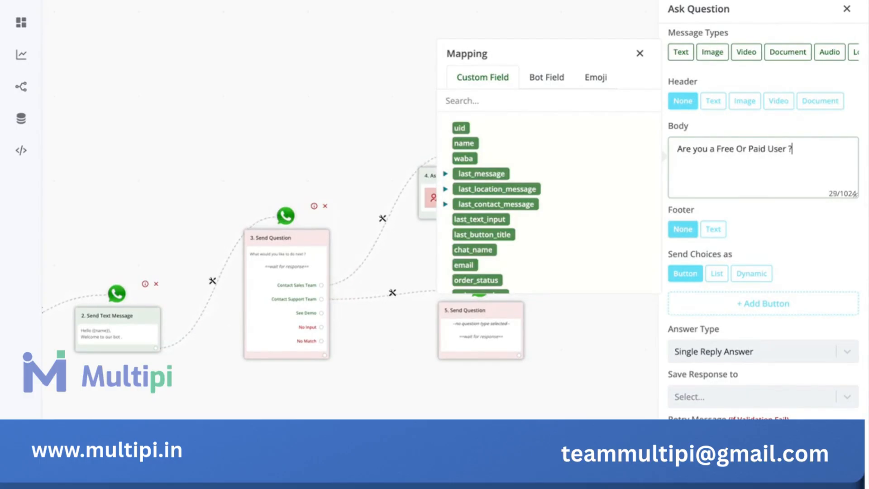
Compare the List and Button formats for sending the question's answer choices.
click(720, 276)
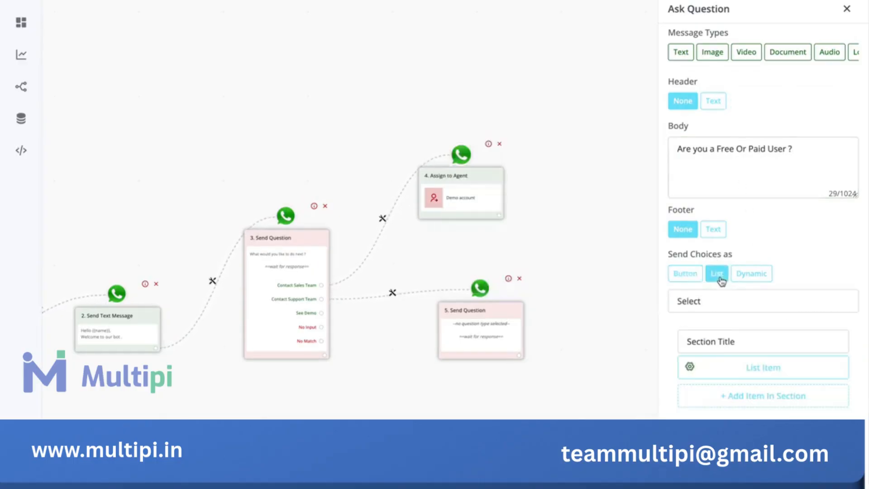
click(689, 279)
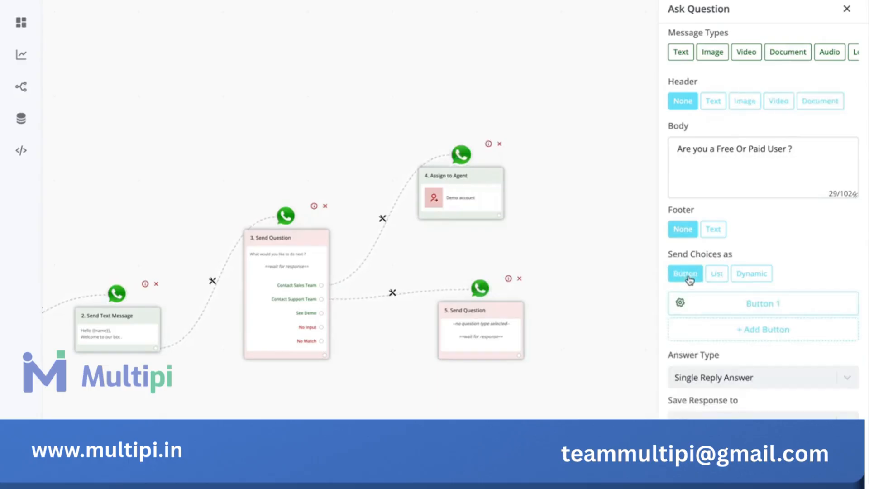
click(717, 280)
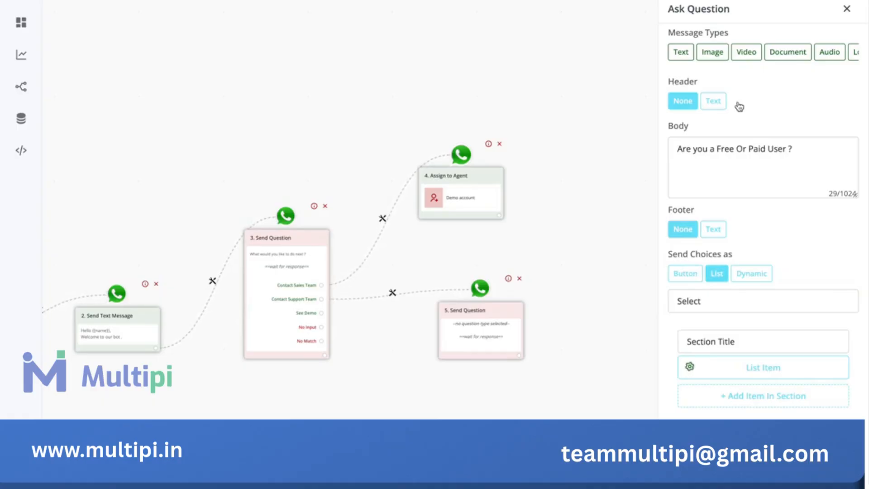
click(697, 279)
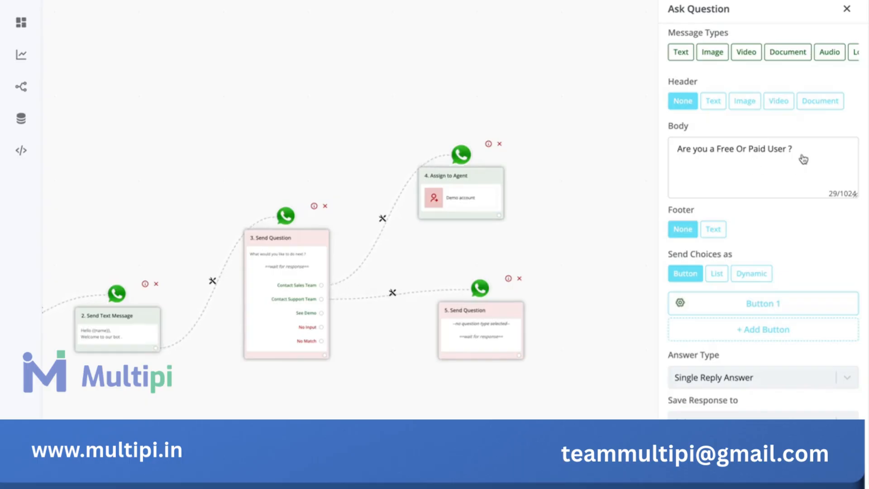
drag(798, 152, 752, 150)
click(713, 124)
Send the choices as a list with two items in the first section, leaving its title and the button text blank.
click(724, 272)
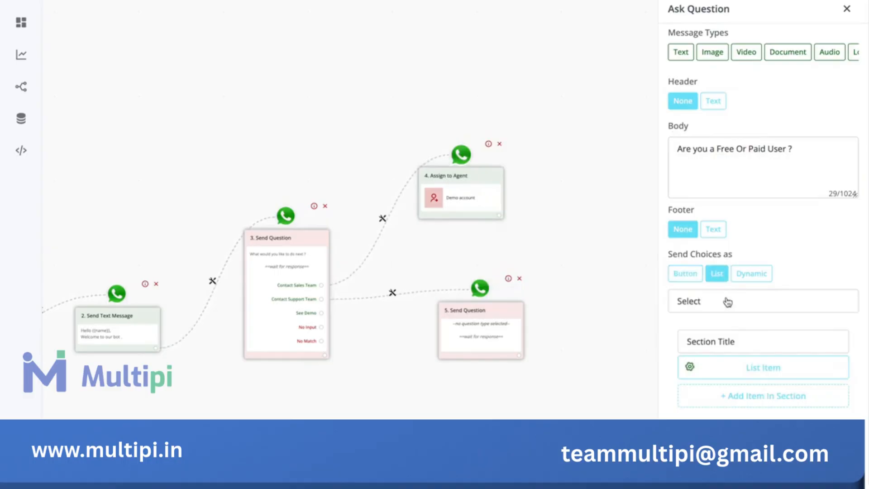
click(761, 403)
scroll(760, 405, down, 1)
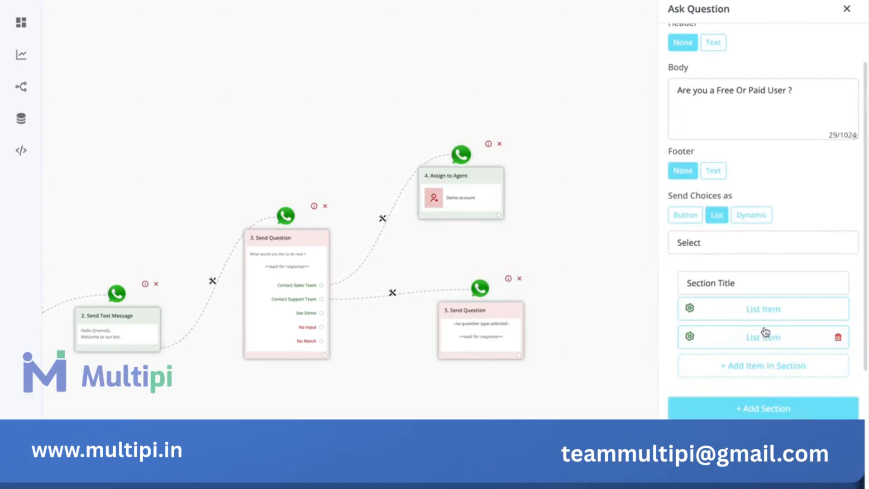
click(744, 284)
key(BackSpace)
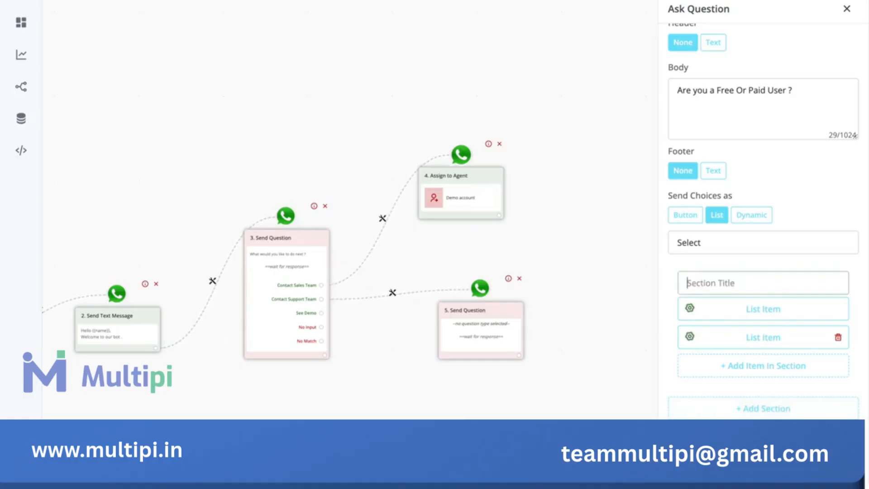
click(755, 248)
key(ctrl+a)
key(BackSpace)
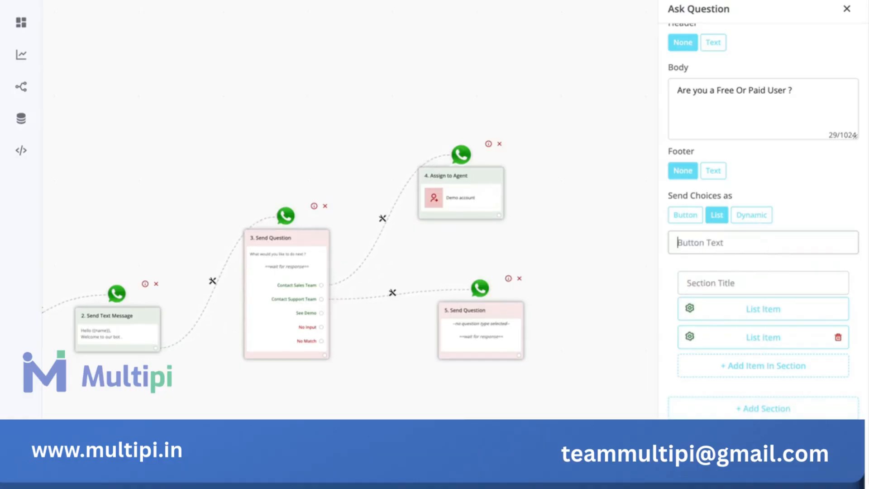
Add a second list section with two list items and clear its section title.
click(777, 412)
scroll(773, 403, down, 2)
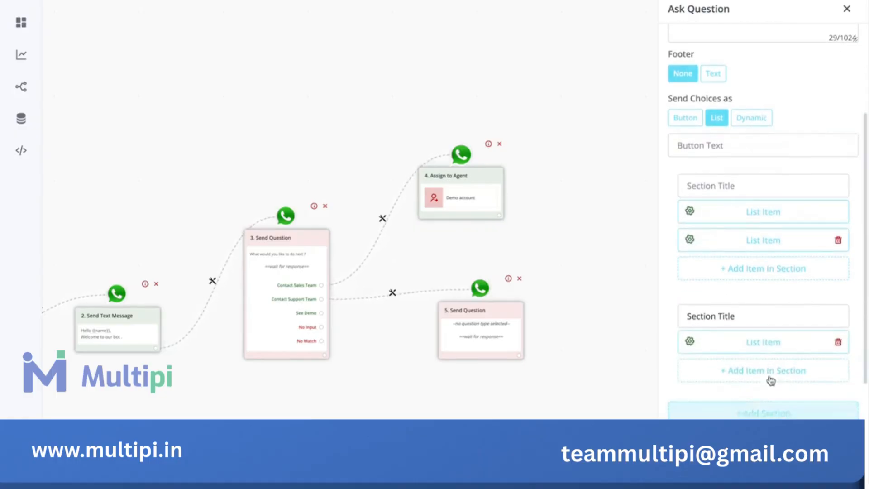
click(768, 370)
double_click(754, 315)
key(ctrl+a)
key(BackSpace)
click(737, 145)
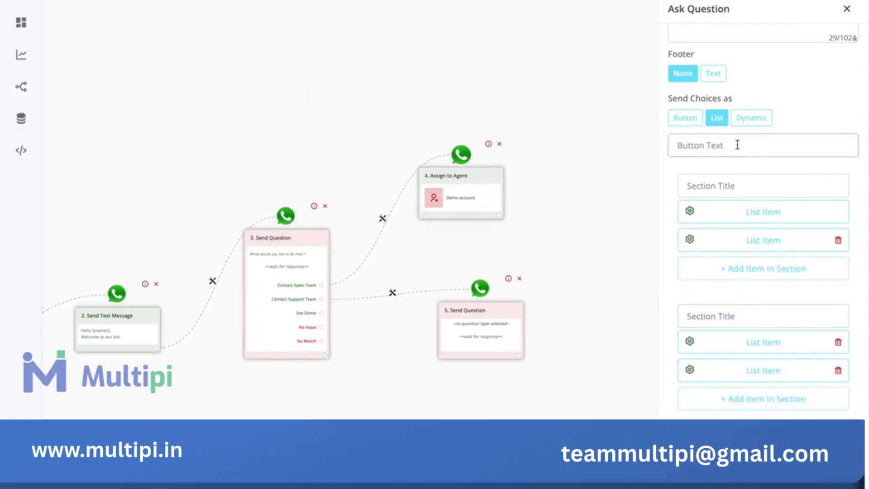
click(723, 188)
click(723, 324)
click(720, 145)
scroll(753, 68, up, 3)
Save the list question and move its node farther from the first question and slightly higher on the canvas.
scroll(809, 293, down, 6)
scroll(809, 292, down, 3)
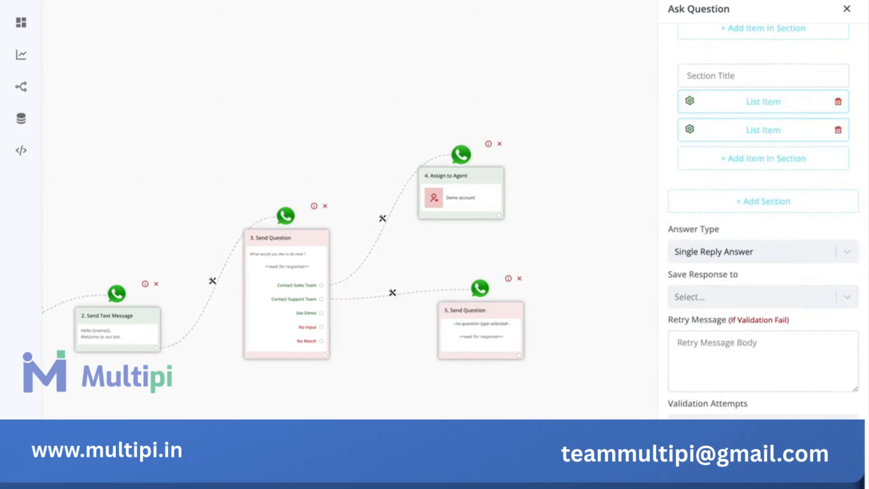
key(Escape)
drag(493, 316, 531, 307)
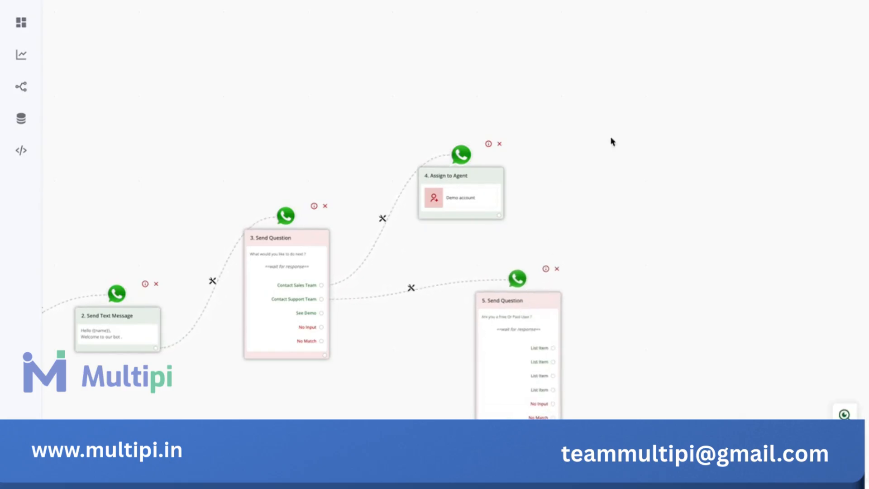